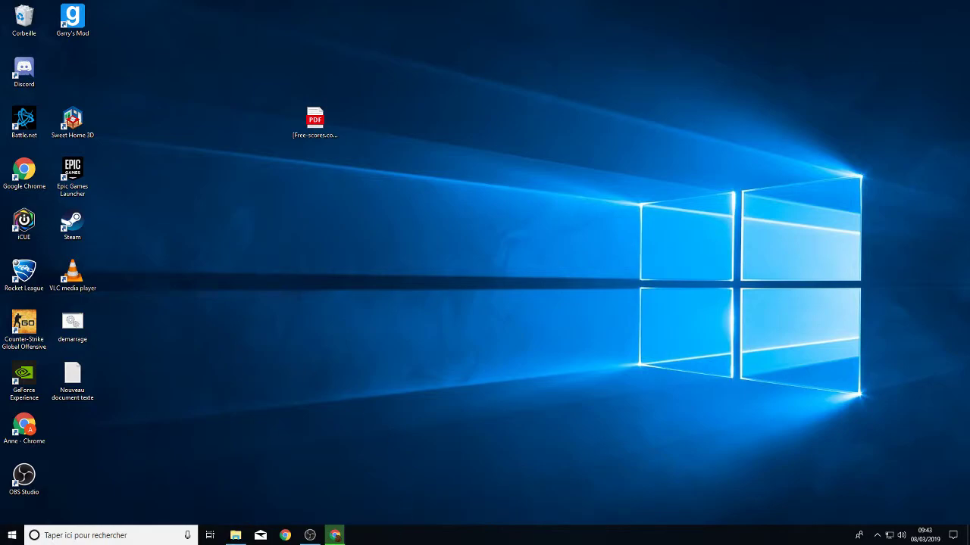
Bring back Chrome's downloads page and open a new blank tab beside it.
left_click(334, 536)
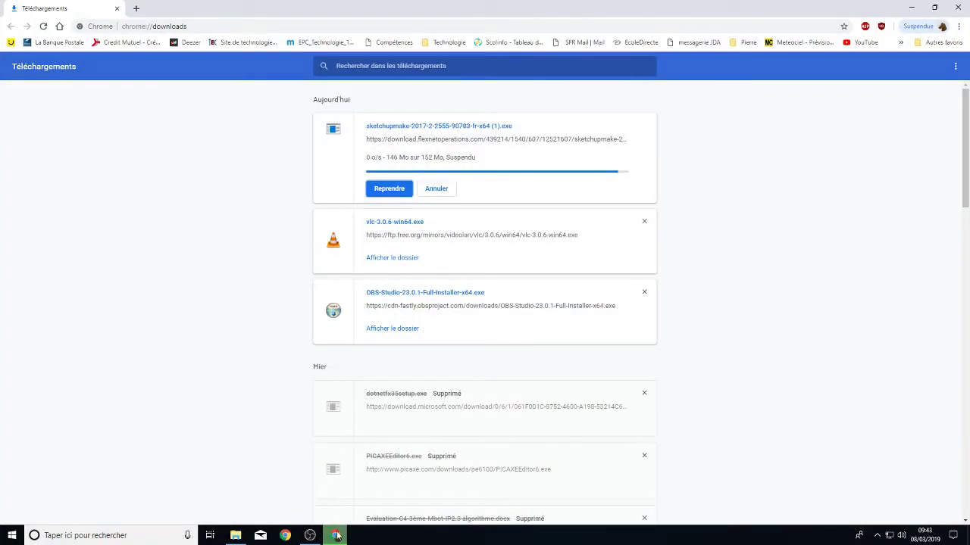
left_click(137, 8)
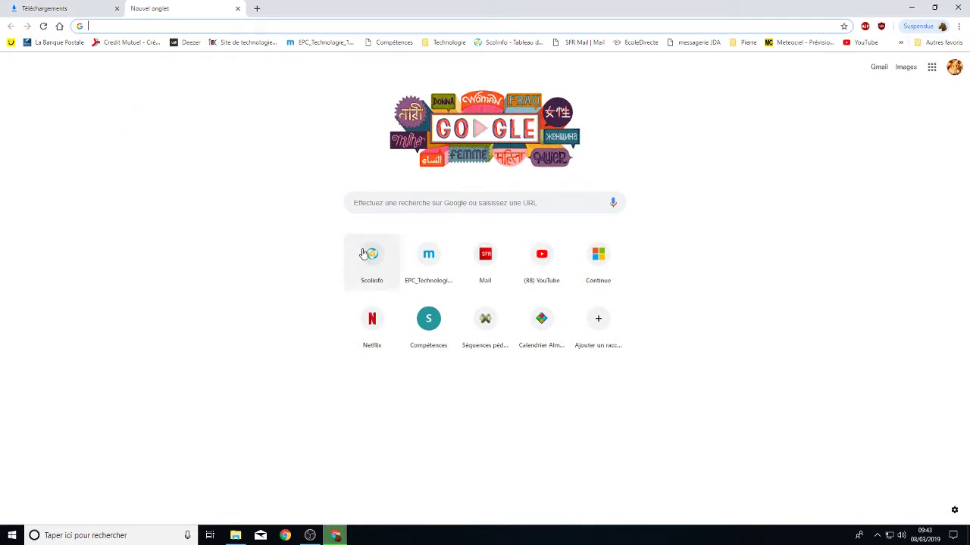
Run a Google search for 'sketchup'.
left_click(362, 202)
type("sk")
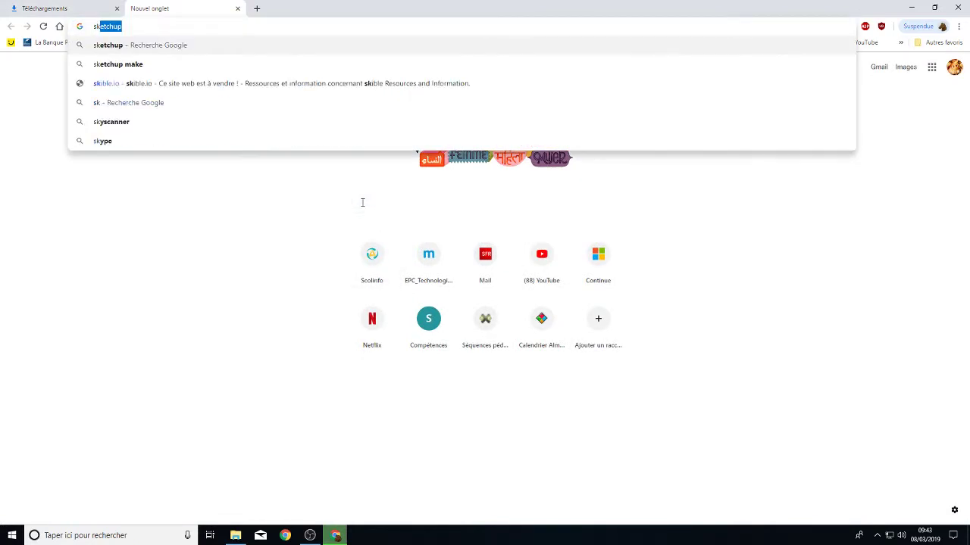
type("etchup")
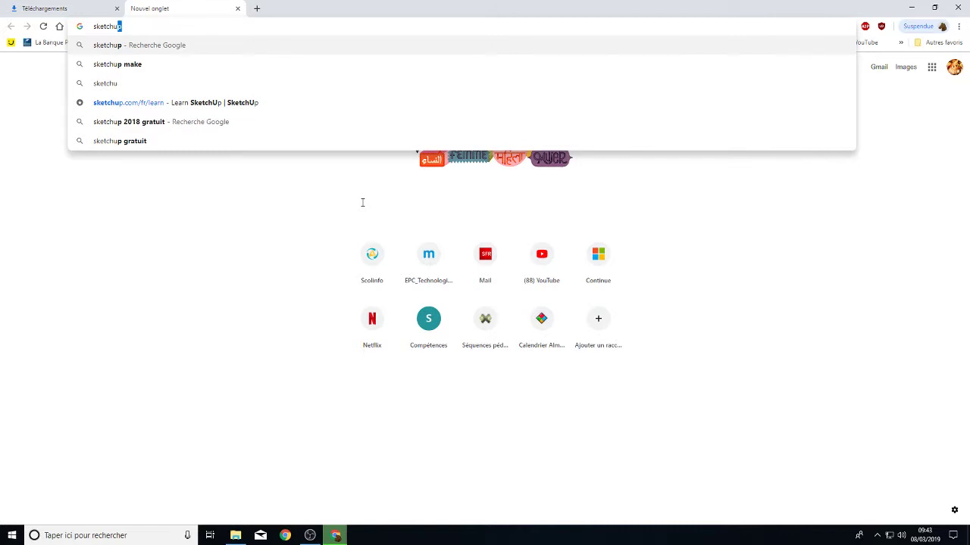
key("Return")
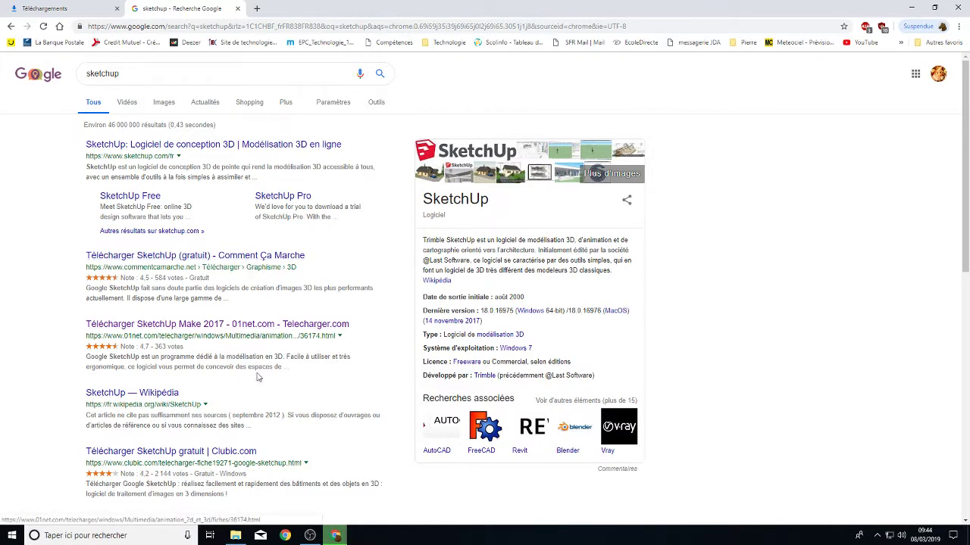
Start the free SketchUp Make 2017 download on 01net and dismiss its promotional popup.
left_click(263, 325)
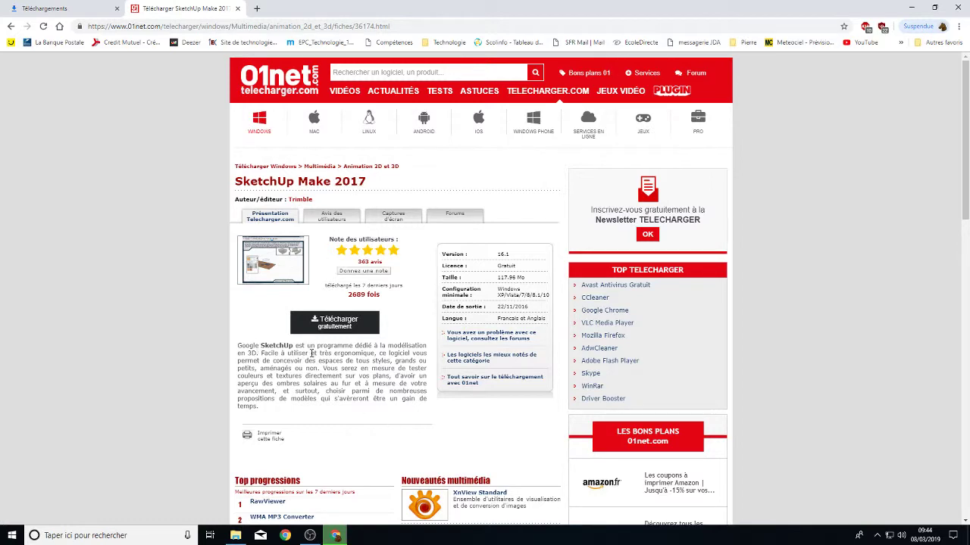
left_click(338, 324)
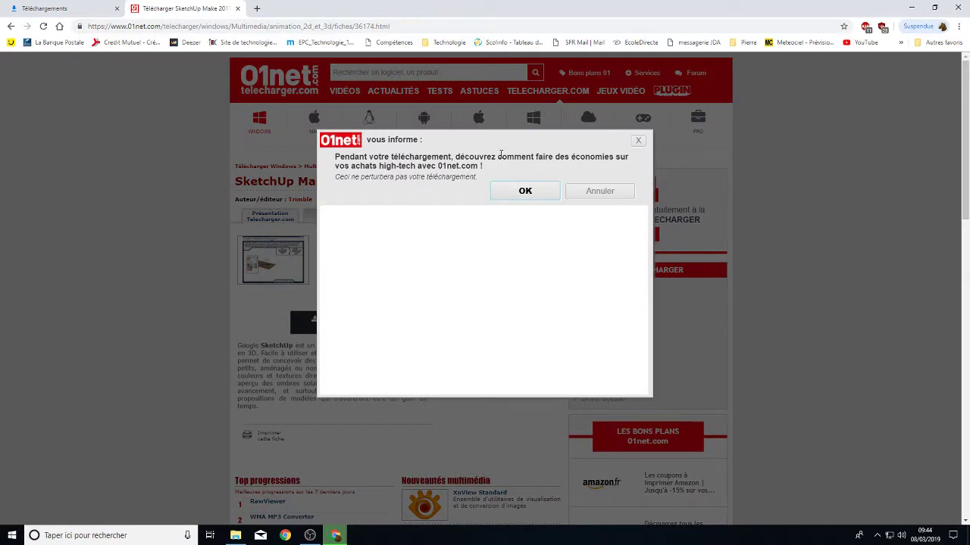
left_click(596, 194)
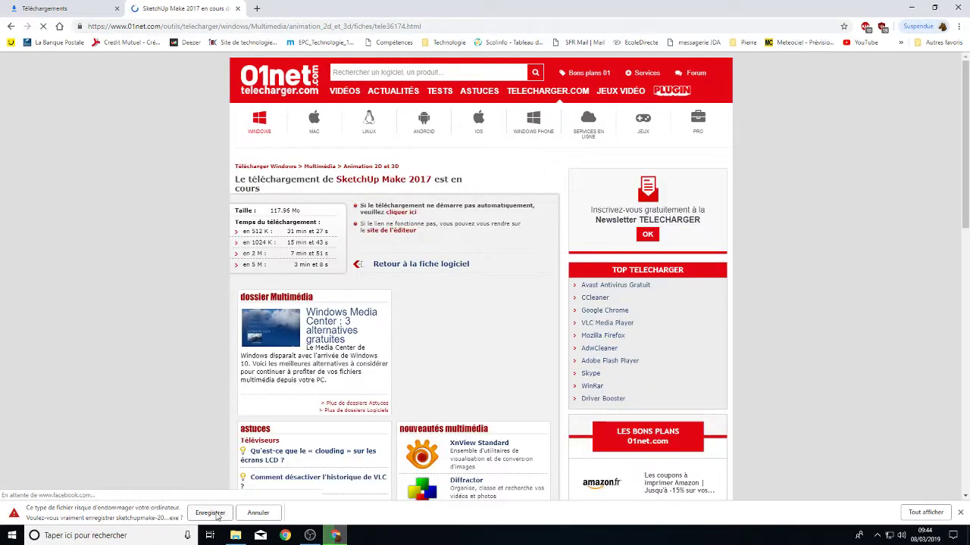
Keep the SketchUp installer file and check the Téléchargements folder for its partial download.
left_click(210, 513)
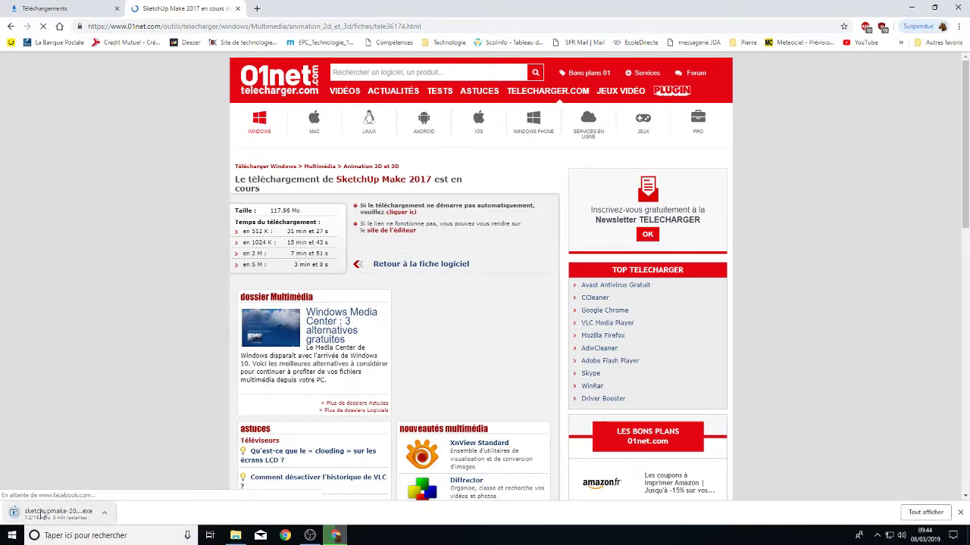
left_click(235, 536)
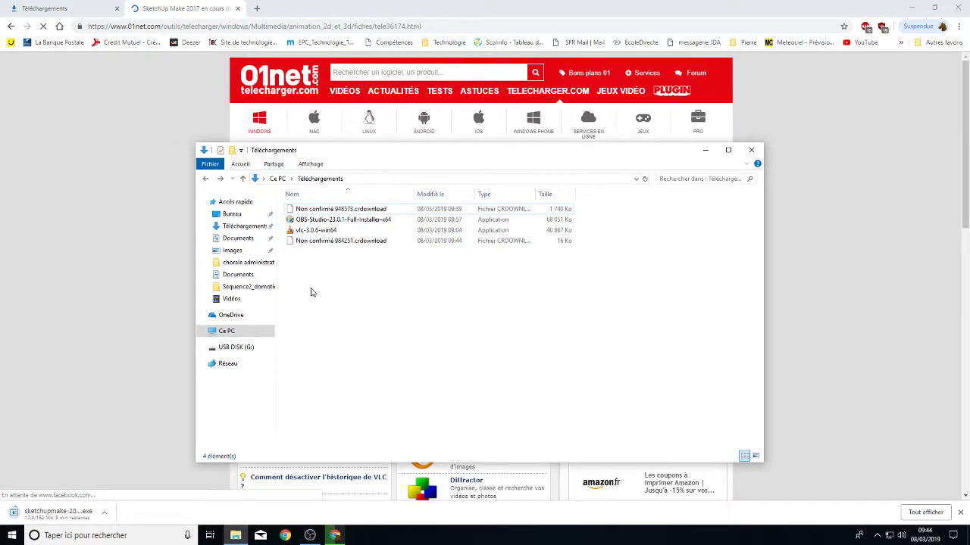
left_click(241, 227)
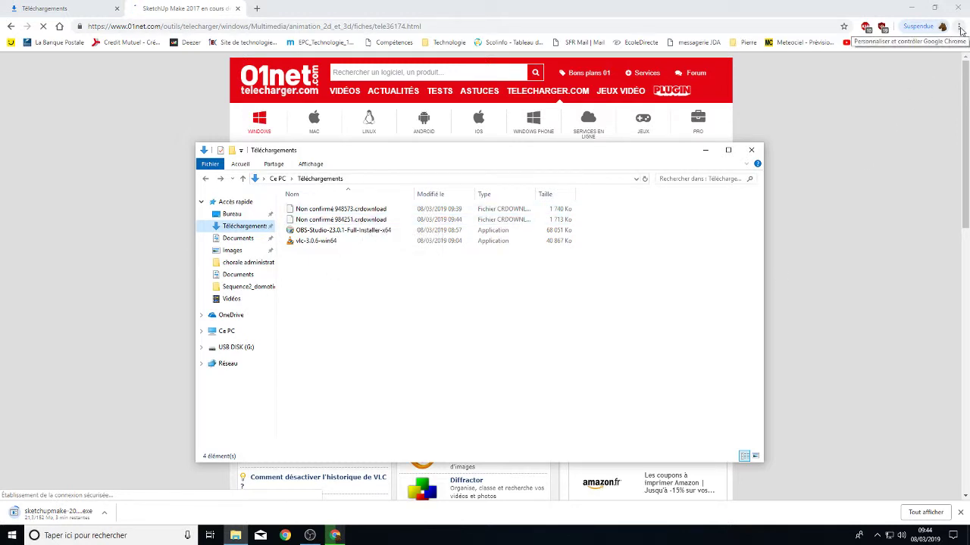
left_click(959, 30)
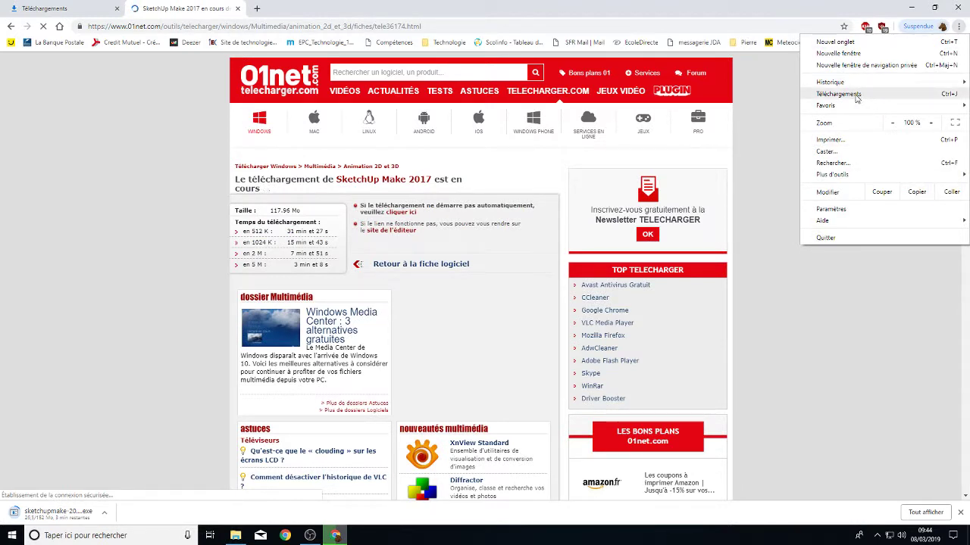
Pause the duplicate SketchUp download at 41,0 Mo and resume the earlier one until it finishes.
left_click(856, 94)
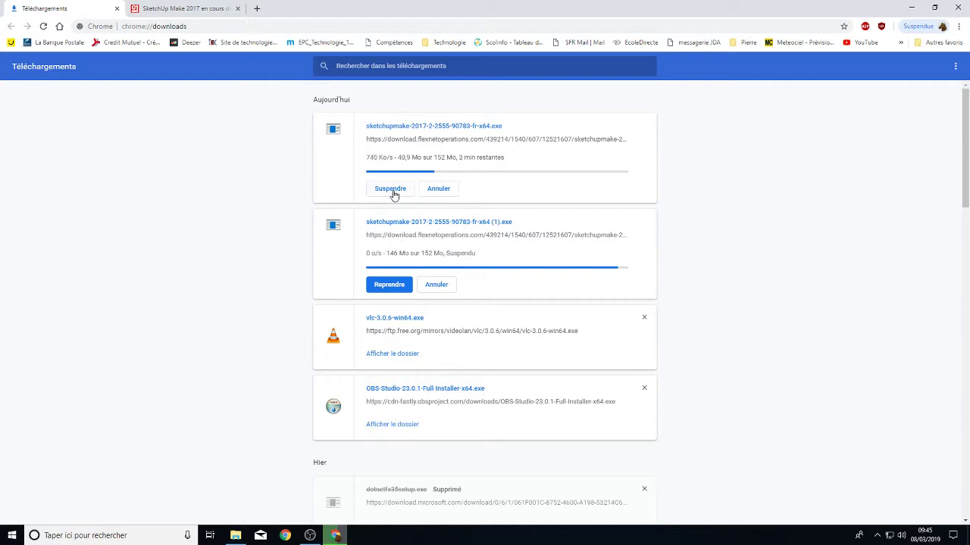
left_click(391, 190)
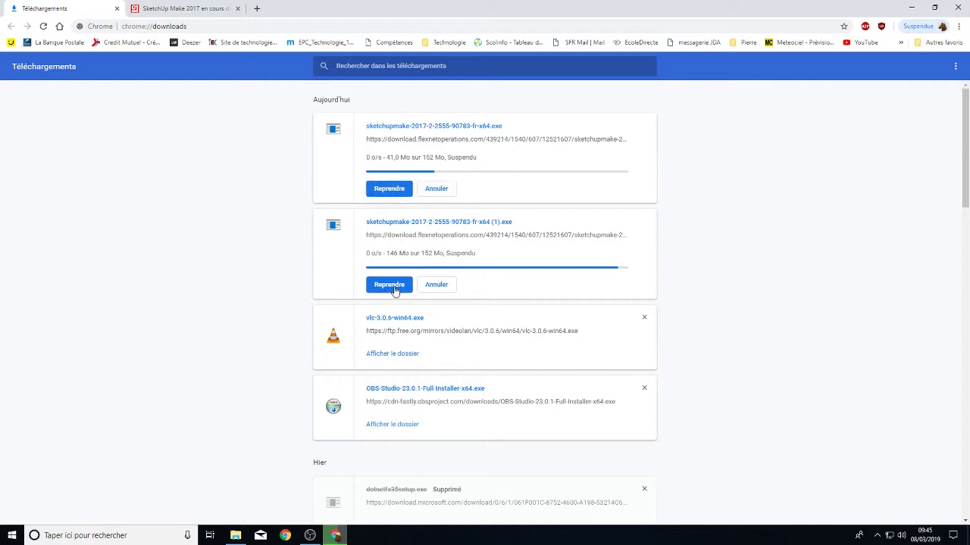
left_click(391, 290)
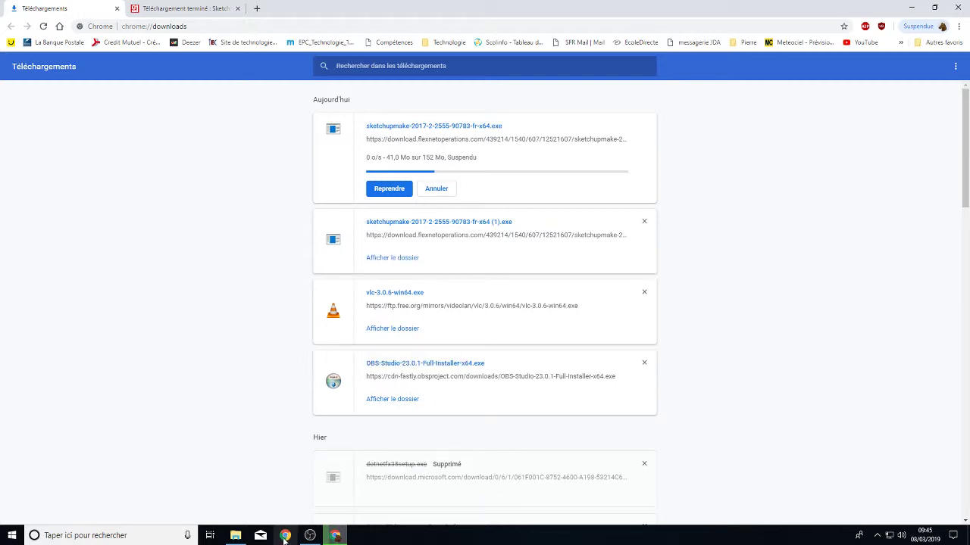
left_click(236, 536)
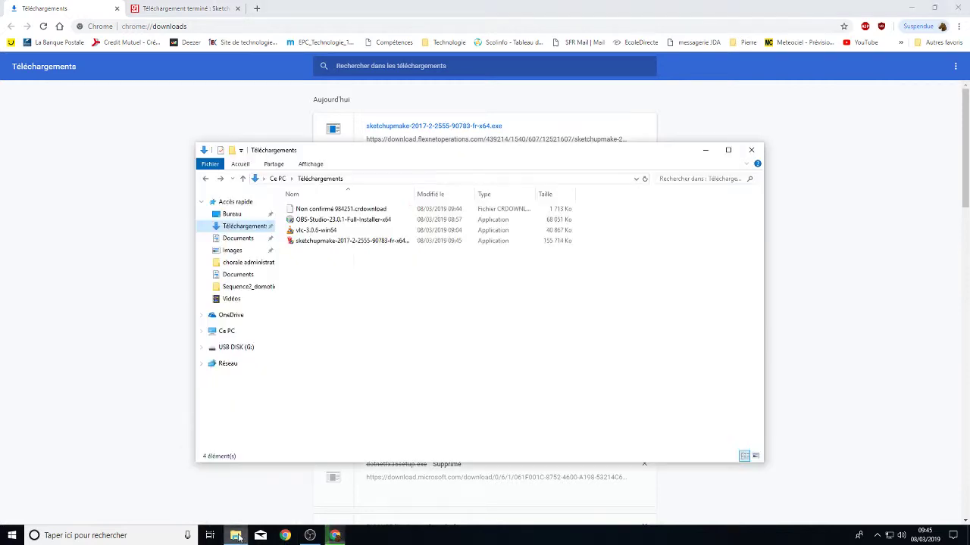
double_click(302, 243)
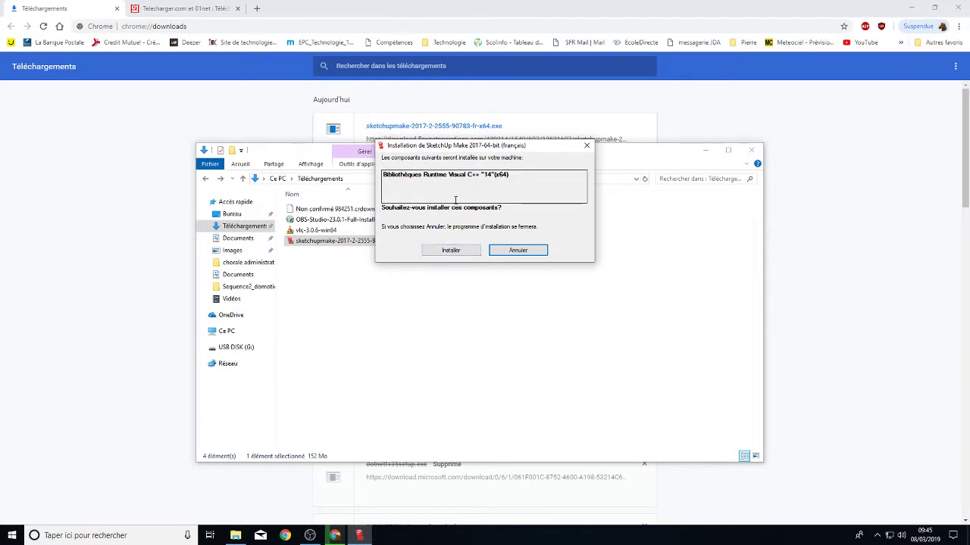
Install the Visual C++ 14 (x64) runtime libraries and continue past the setup wizard's welcome page.
left_click(447, 252)
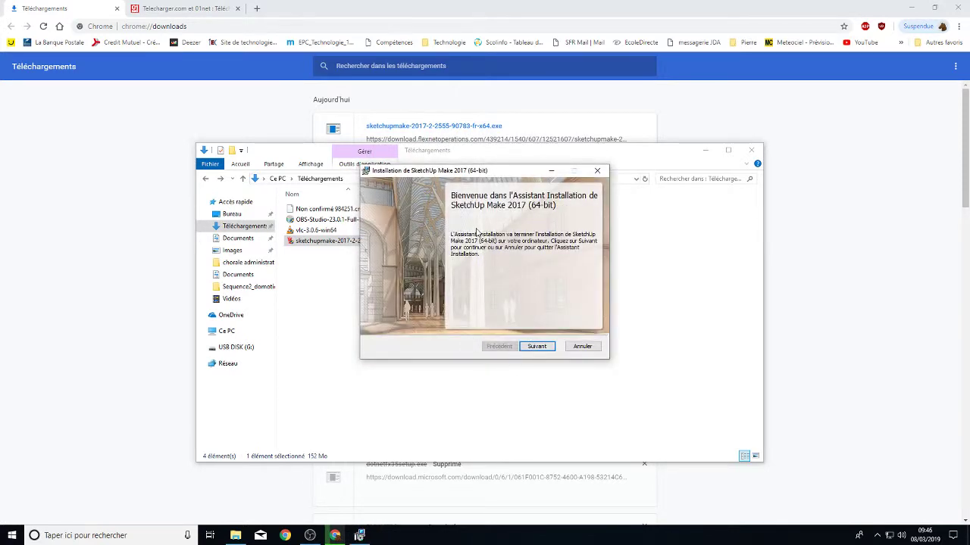
left_click(537, 350)
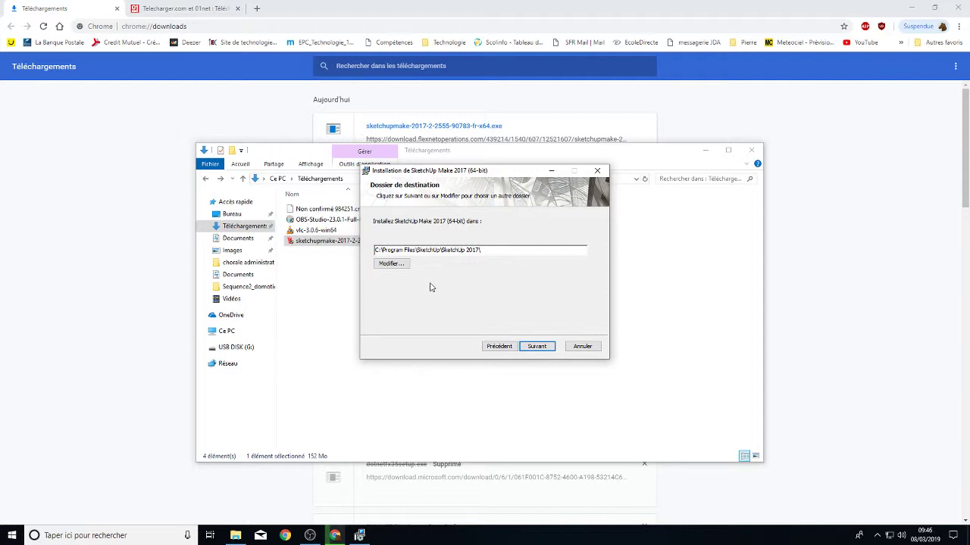
Browse to drive D:'s Programmes folder and add a Sketchup subfolder as the install location.
left_click(388, 265)
left_click(550, 219)
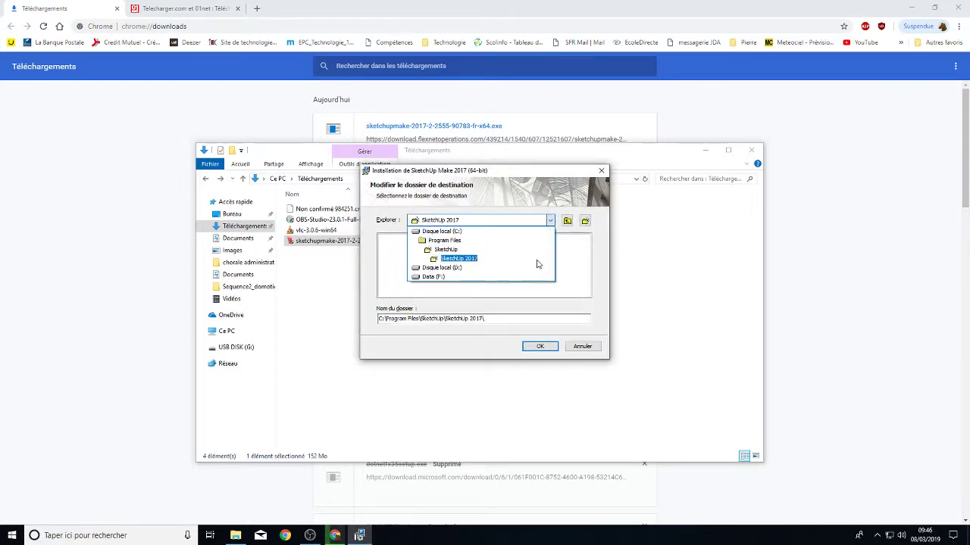
left_click(453, 268)
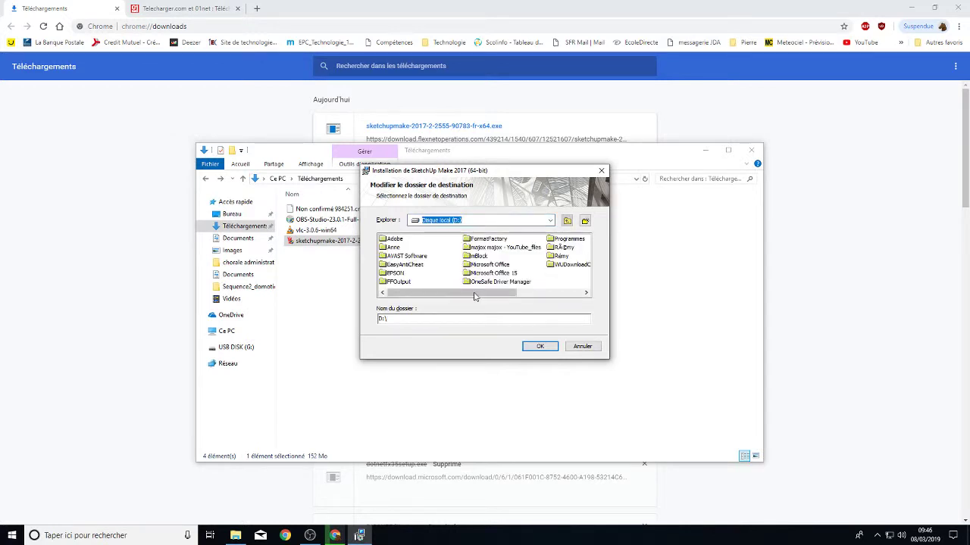
double_click(564, 239)
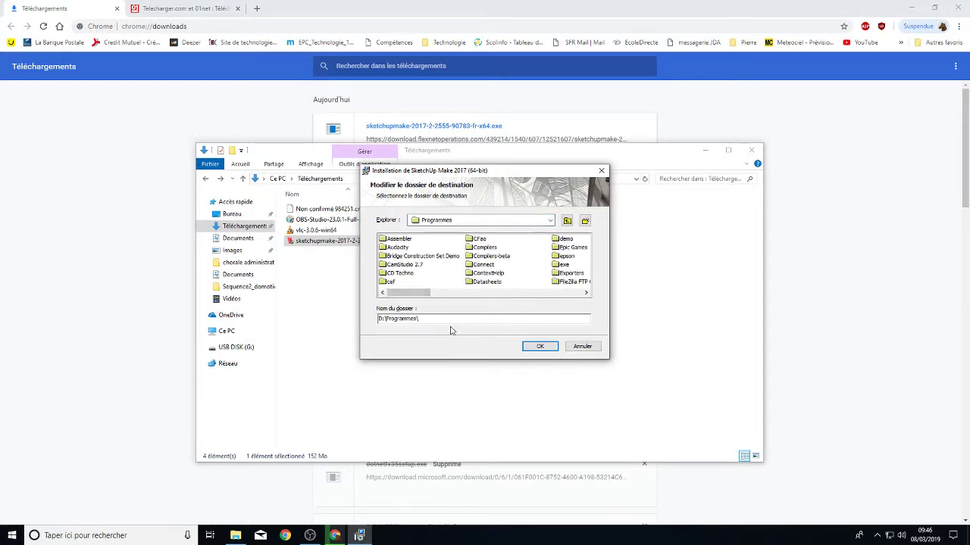
left_click(438, 318)
type("etchup")
left_click(541, 347)
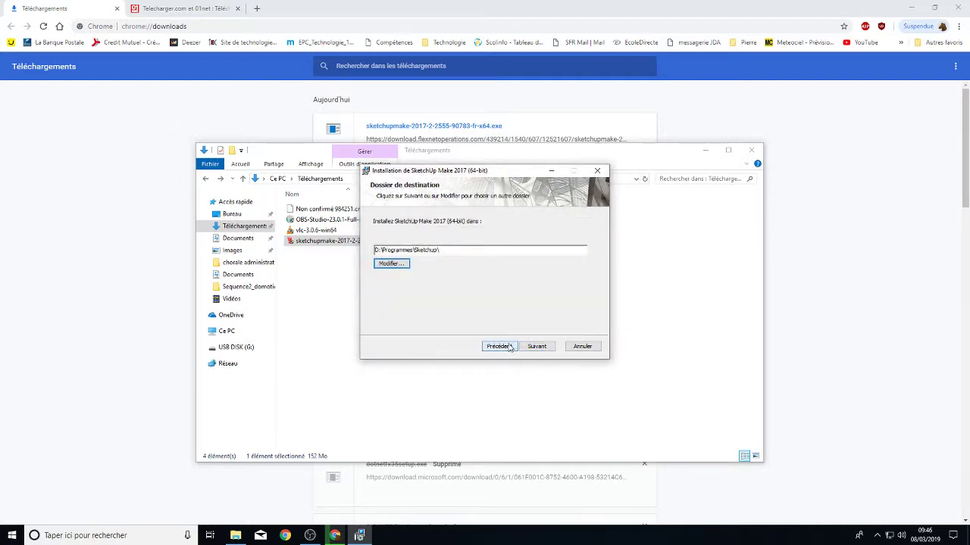
Install SketchUp Make 2017 to completion and close the finished installer.
left_click(538, 348)
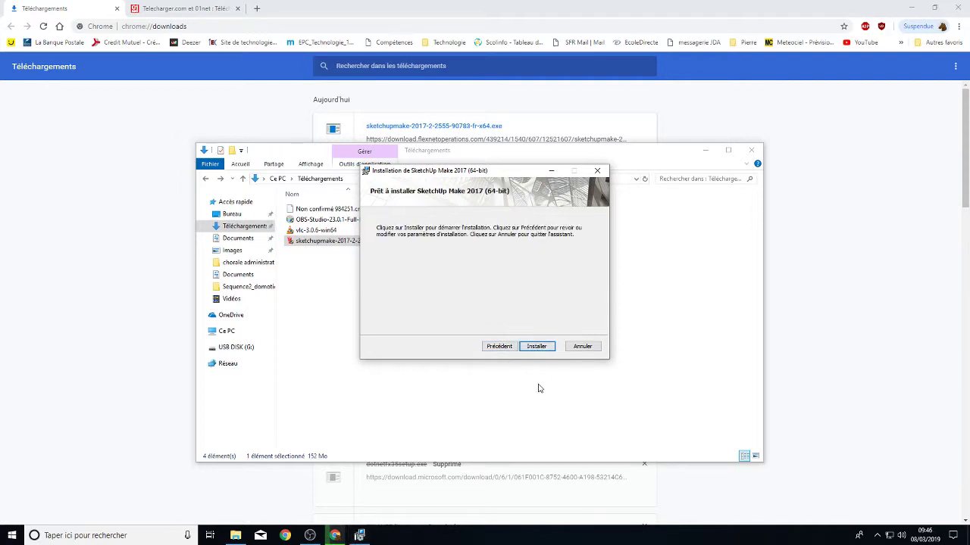
left_click(542, 350)
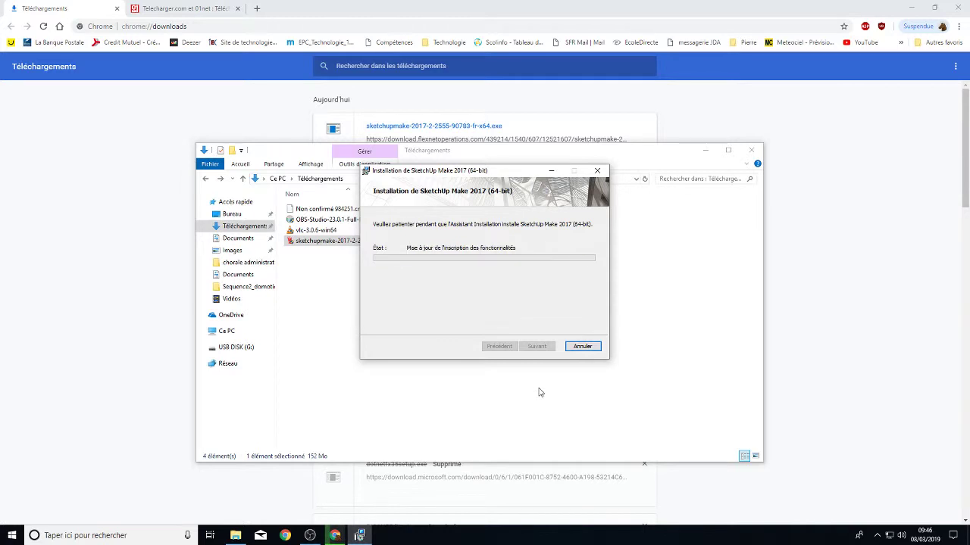
left_click(911, 8)
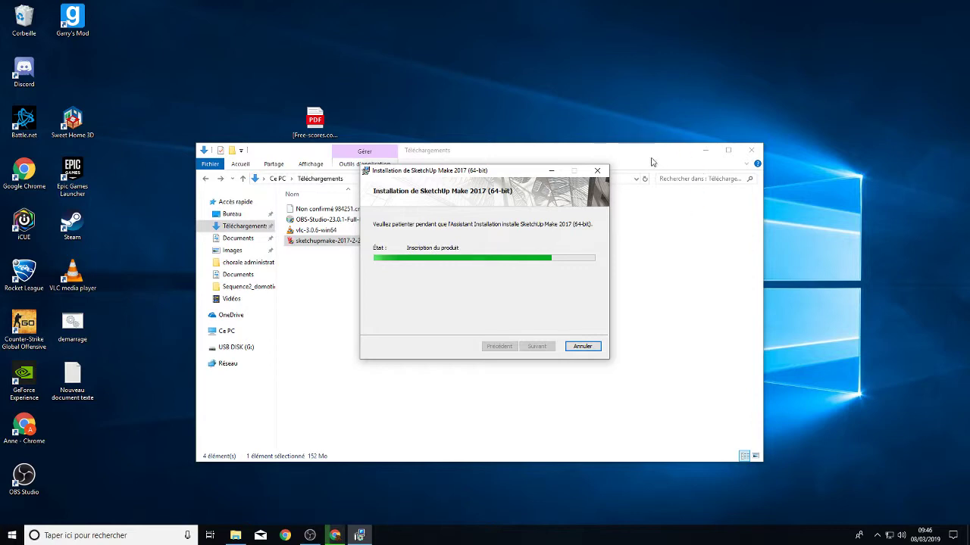
mouse_move(670, 162)
left_mouse_down()
mouse_move(675, 307)
mouse_move(661, 385)
left_mouse_up()
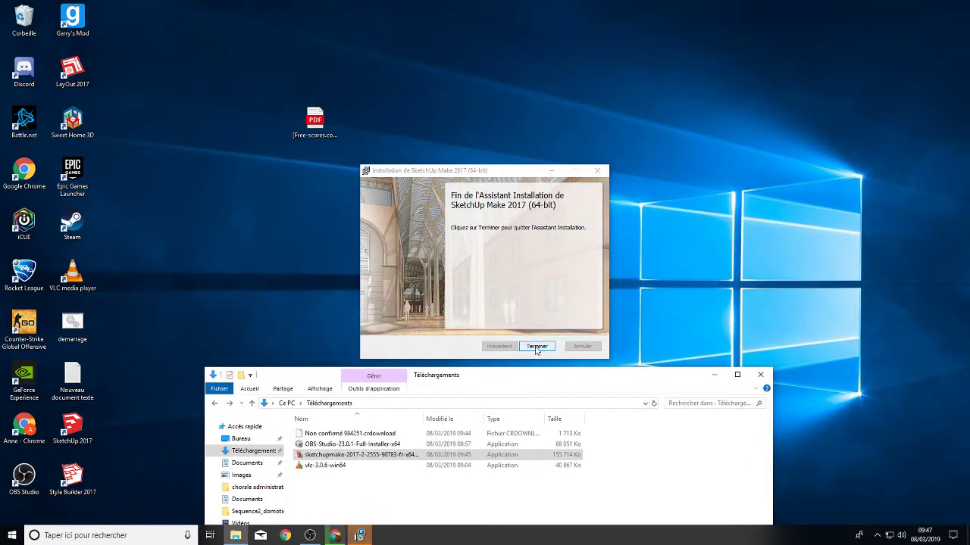
left_click(537, 348)
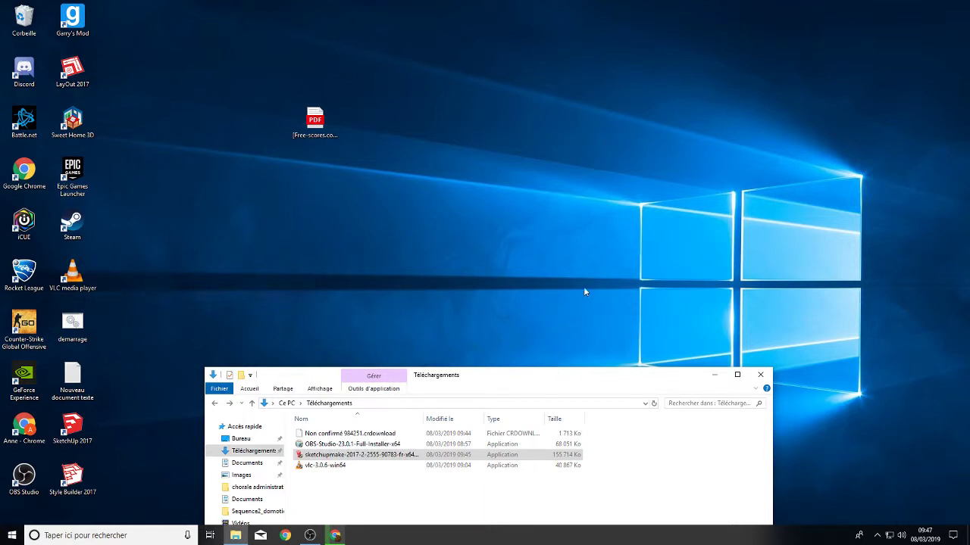
Delete the LayOut 2017 and Style Builder 2017 desktop shortcuts.
left_click(713, 374)
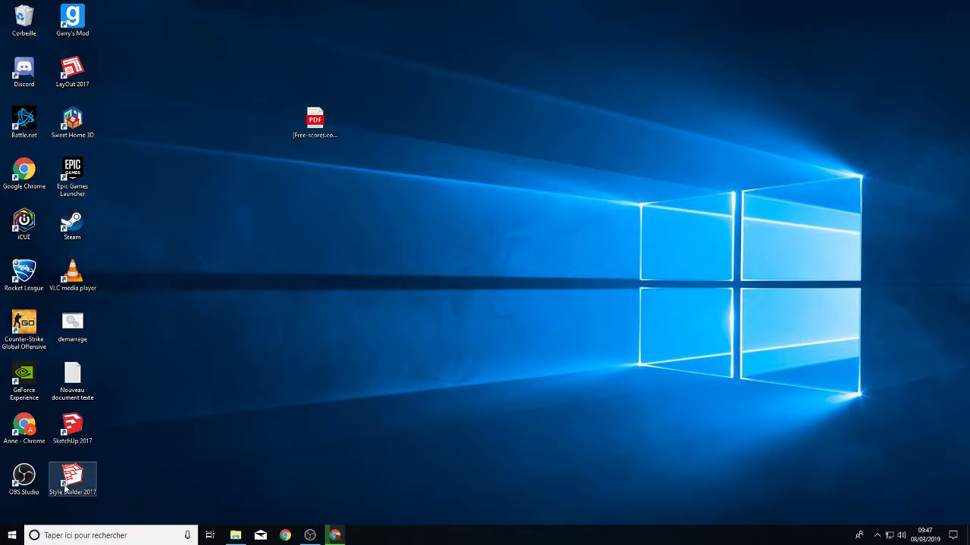
right_click(79, 73)
left_click(113, 227)
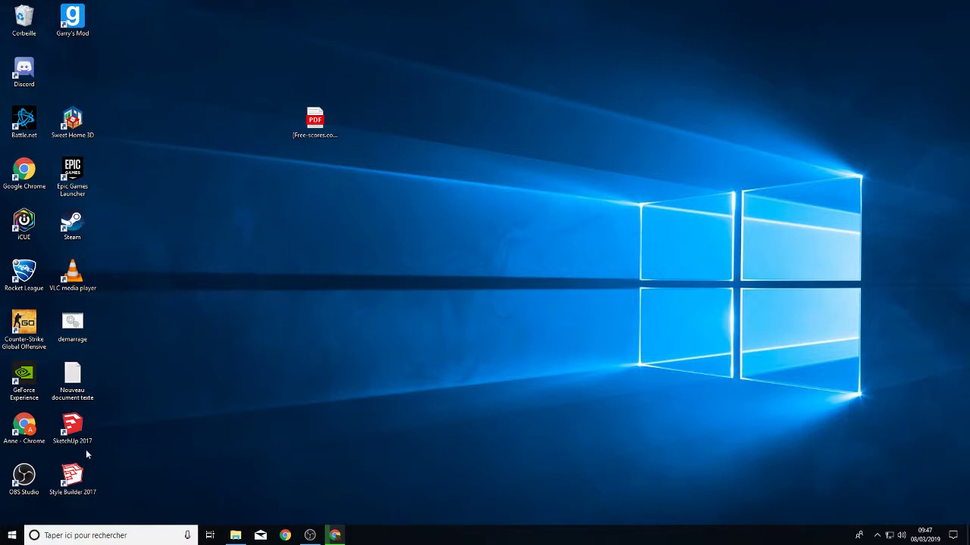
right_click(73, 471)
left_click(112, 439)
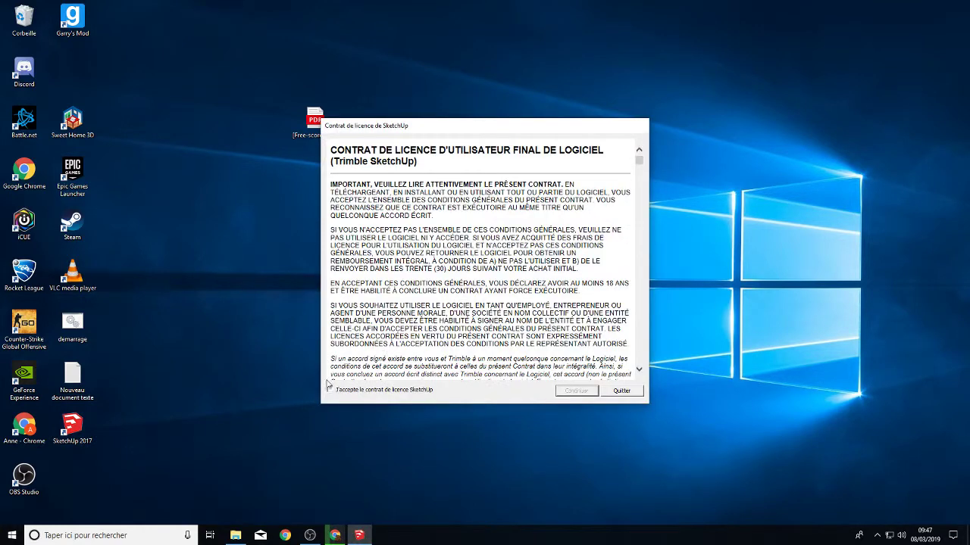
Accept the licence, start SketchUp with the Modèle de base - Mètres template, then close it.
left_click(330, 389)
left_click(568, 392)
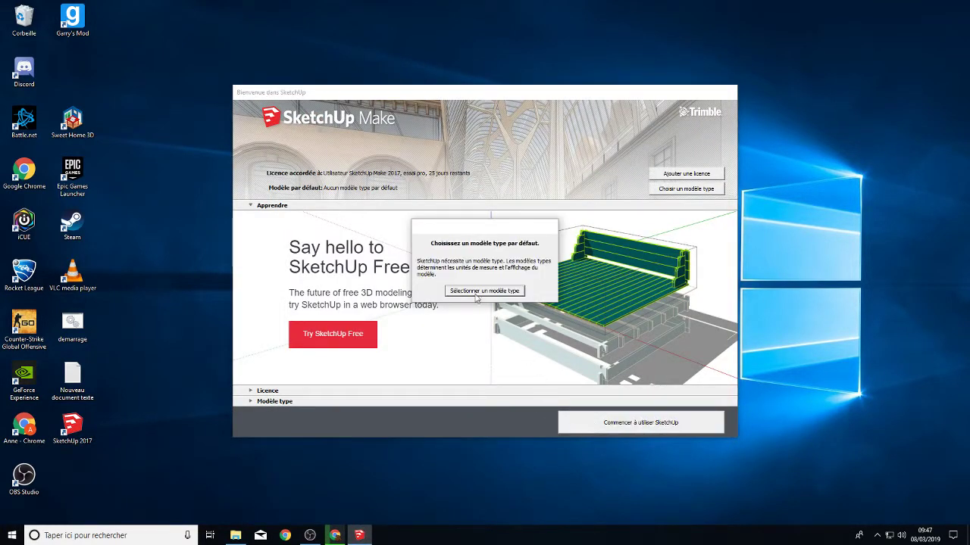
left_click(477, 292)
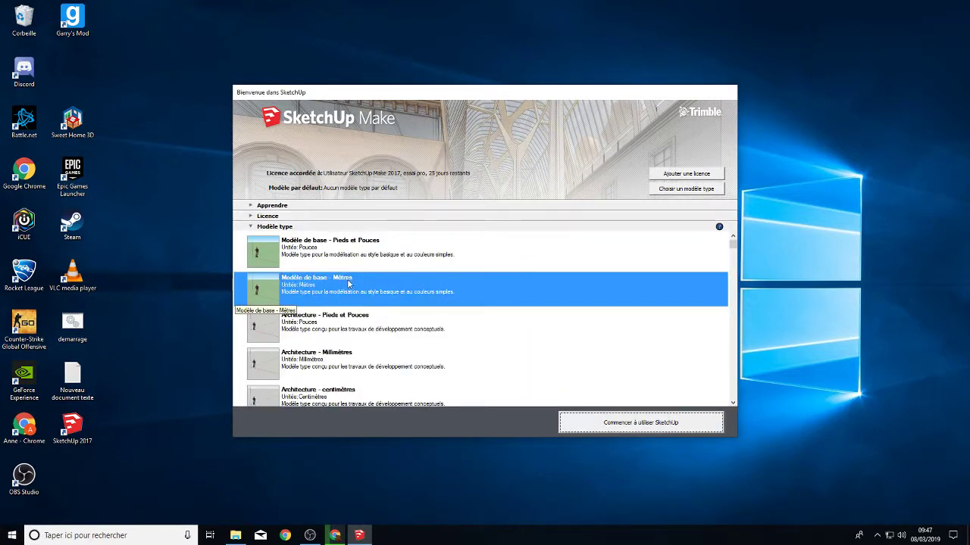
left_click(614, 425)
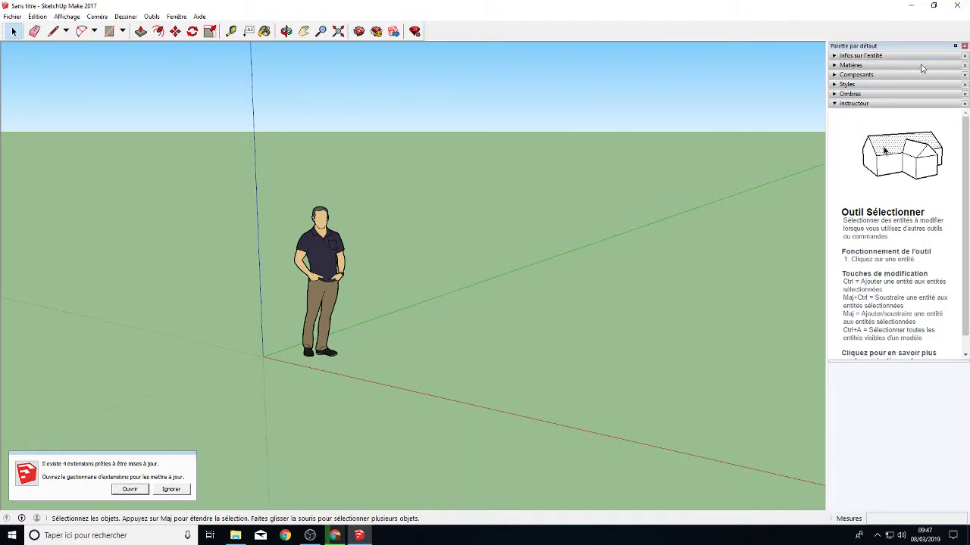
left_click(957, 5)
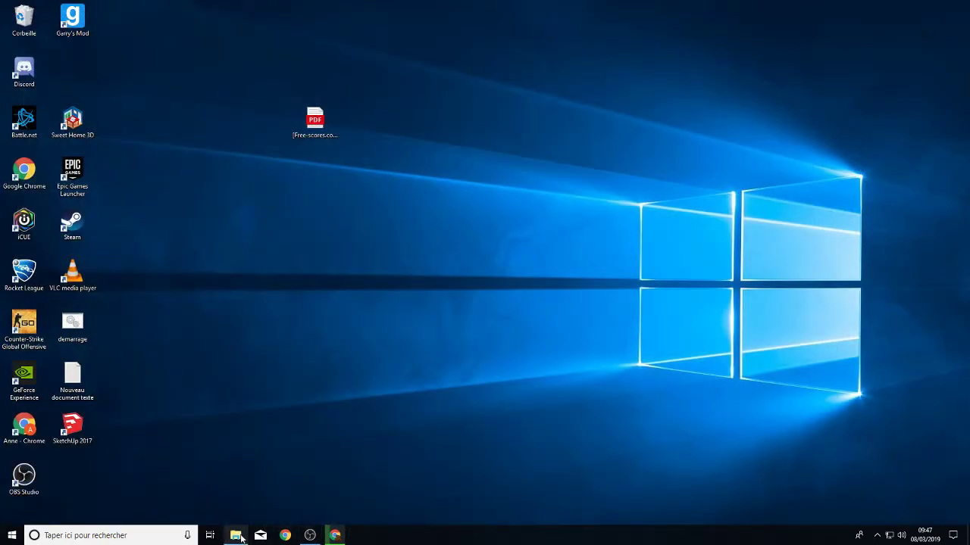
Browse File Explorer via Ce PC and Disque local (D:) to open D:\Programmes\Sketchup.
left_click_drag(494, 379, 472, 101)
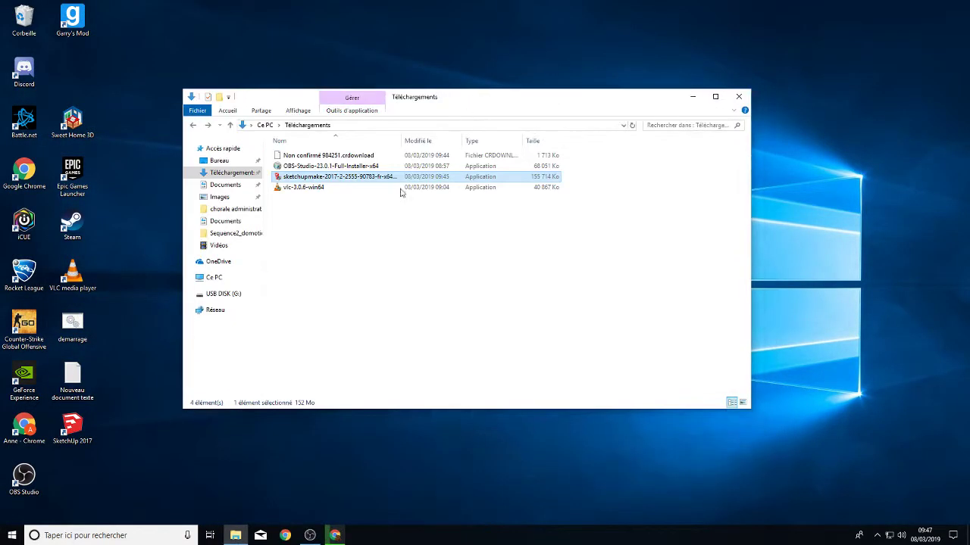
left_click(188, 278)
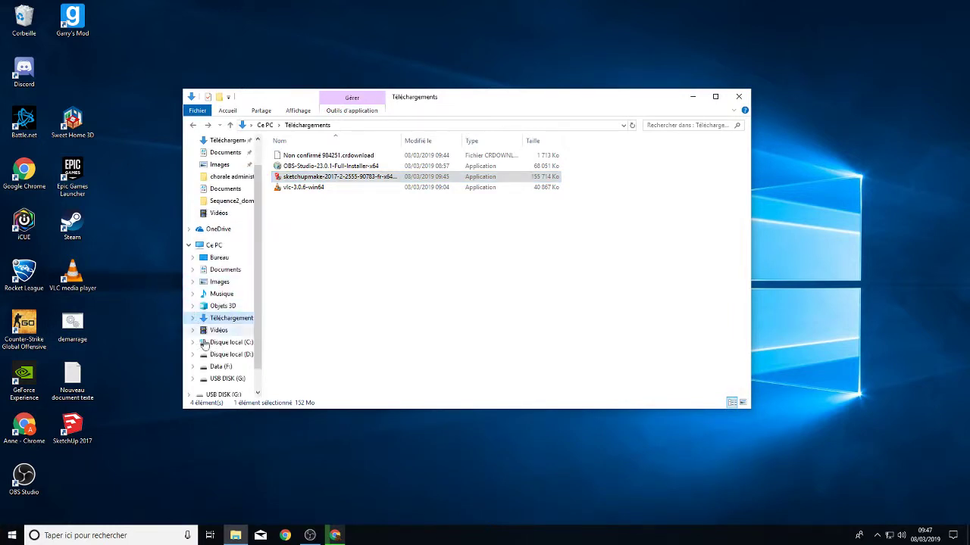
left_click(193, 355)
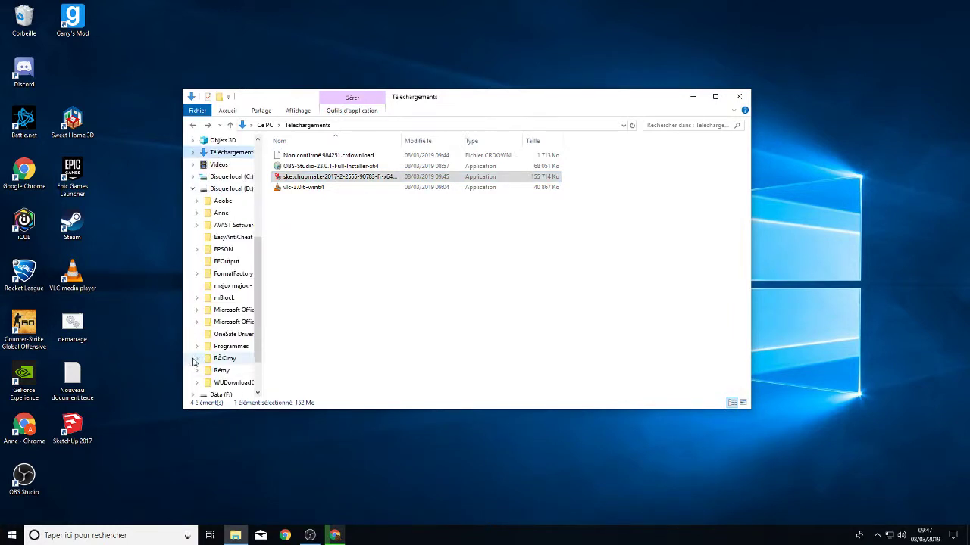
left_click(229, 346)
scroll(383, 256, "down", 2)
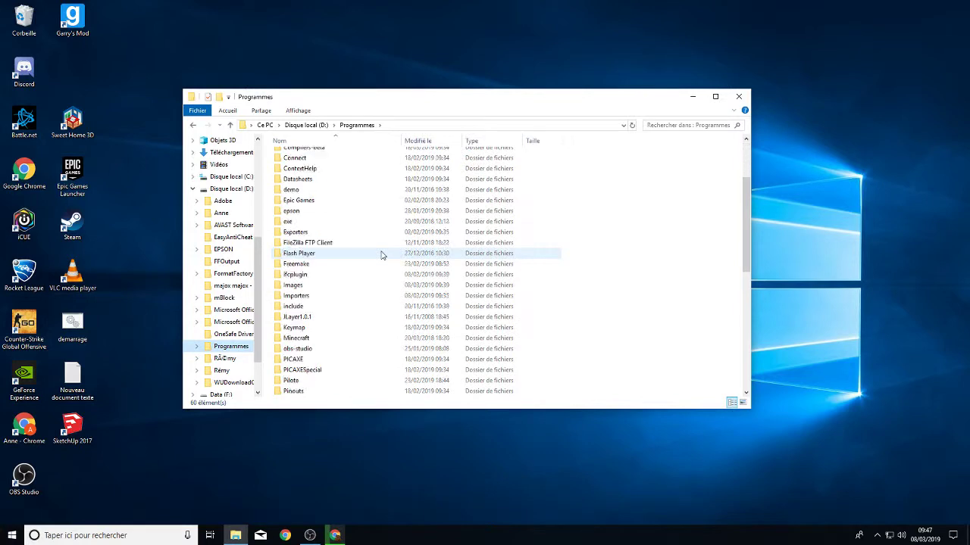
scroll(382, 256, "down", 2)
scroll(382, 256, "down", 3)
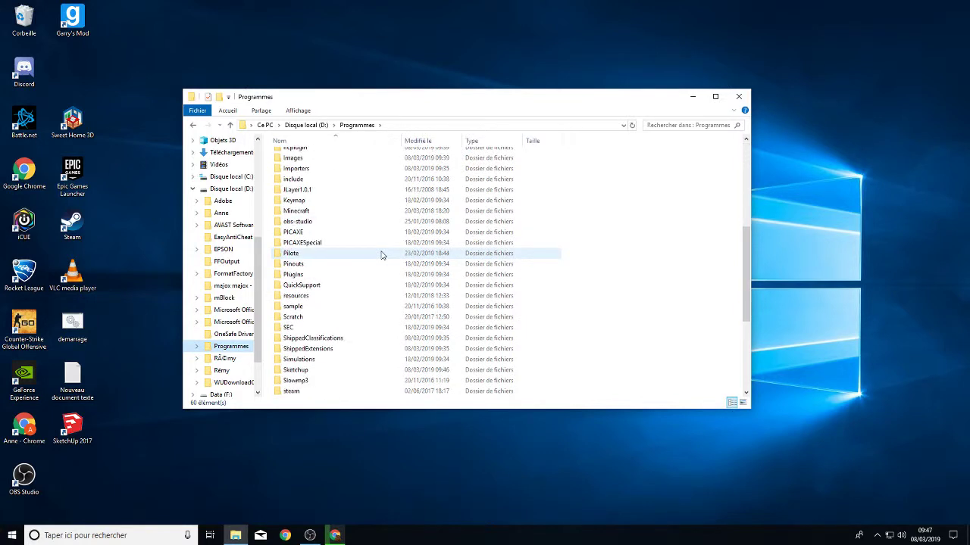
double_click(294, 370)
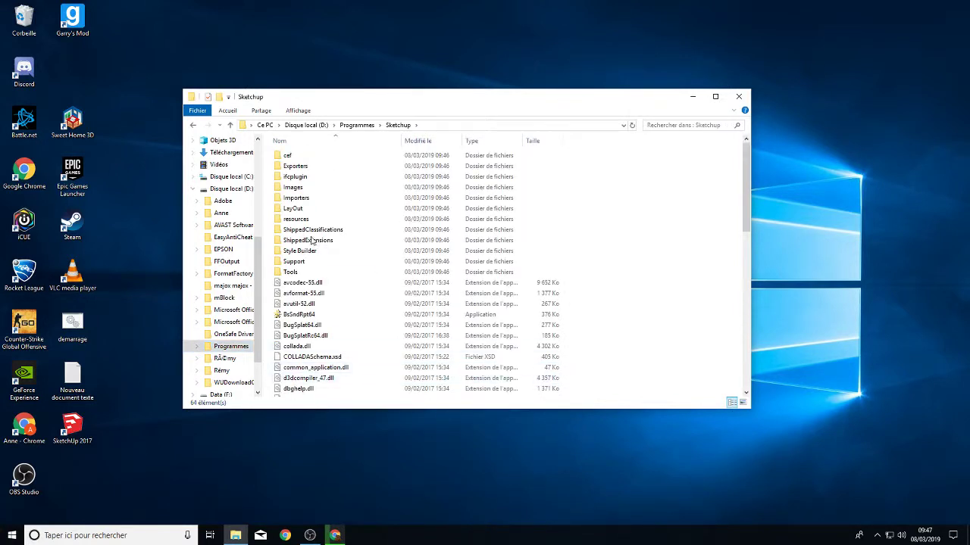